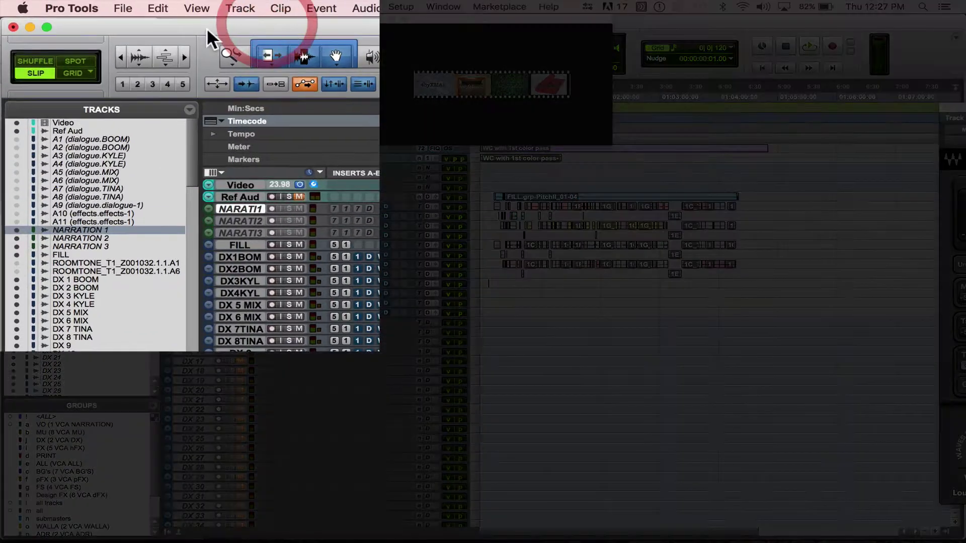
- Open the Bounce to QuickTime settings from the File menu and review the source choices
{"action": "left_click", "coordinate": [123, 8]}
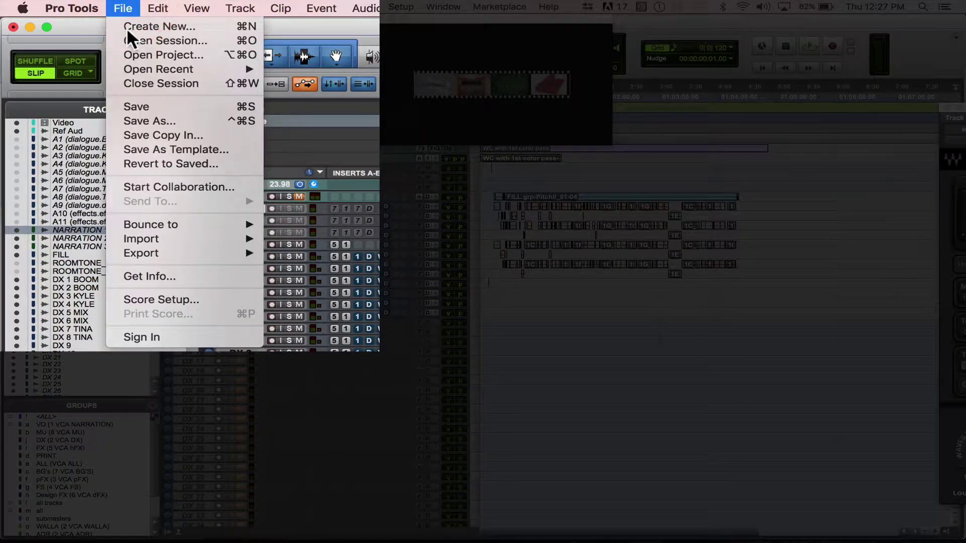
{"action": "mouse_move", "coordinate": [199, 221]}
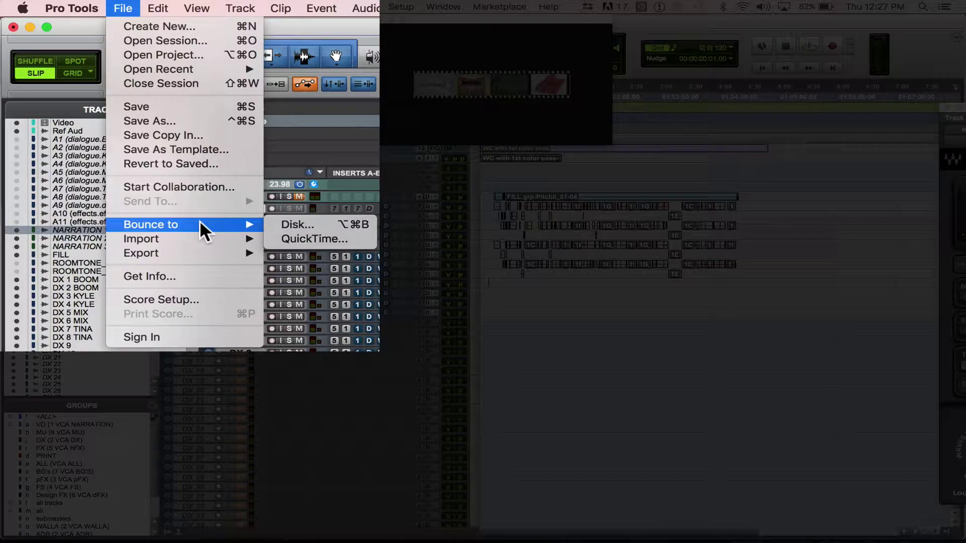
{"action": "left_click", "coordinate": [312, 237]}
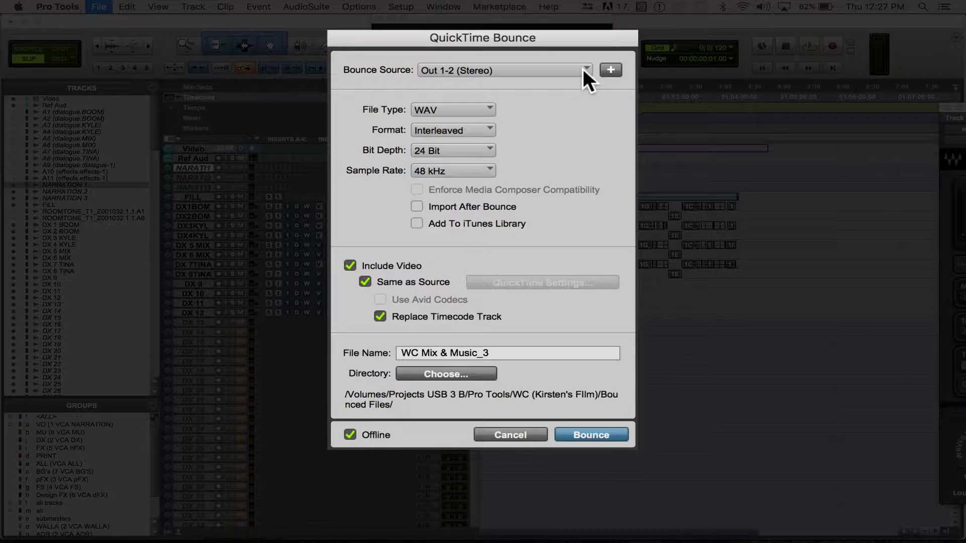
{"action": "left_click", "coordinate": [583, 68]}
{"action": "left_click", "coordinate": [578, 85]}
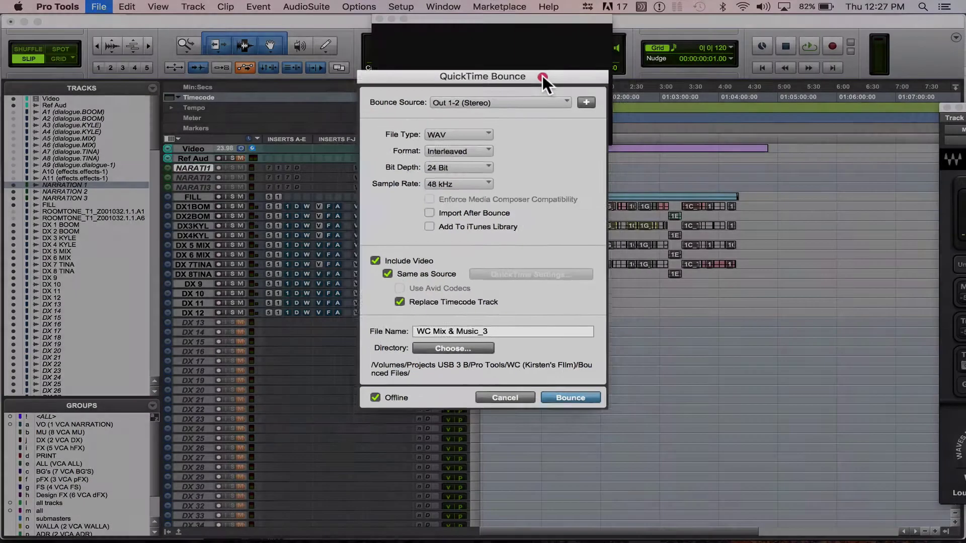
{"action": "left_click_drag", "start_coordinate": [542, 75], "coordinate": [486, 92]}
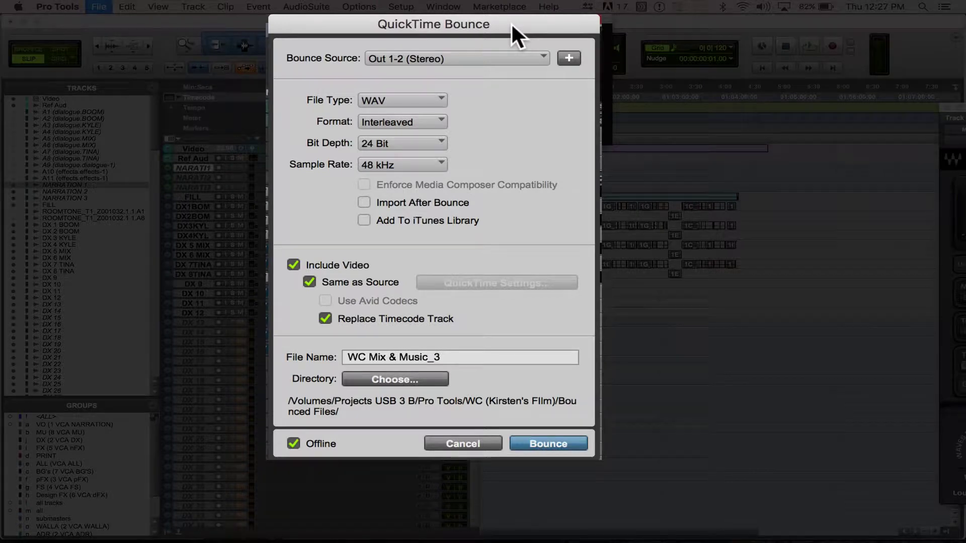
- Add FX, FX SUB and FX VERB (Stereo) as extra bounce sources, then remove all three
{"action": "left_click", "coordinate": [567, 58]}
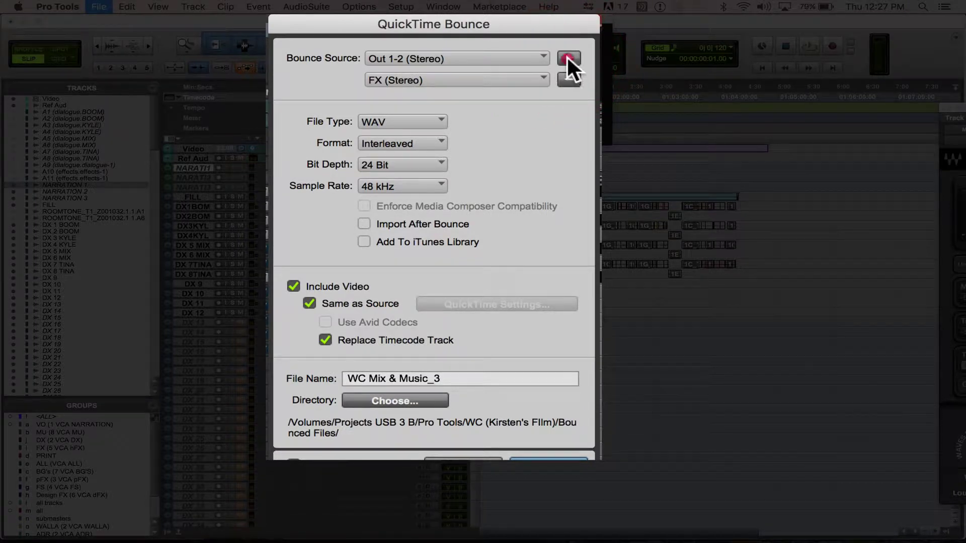
{"action": "left_click", "coordinate": [567, 57]}
{"action": "left_click", "coordinate": [567, 57]}
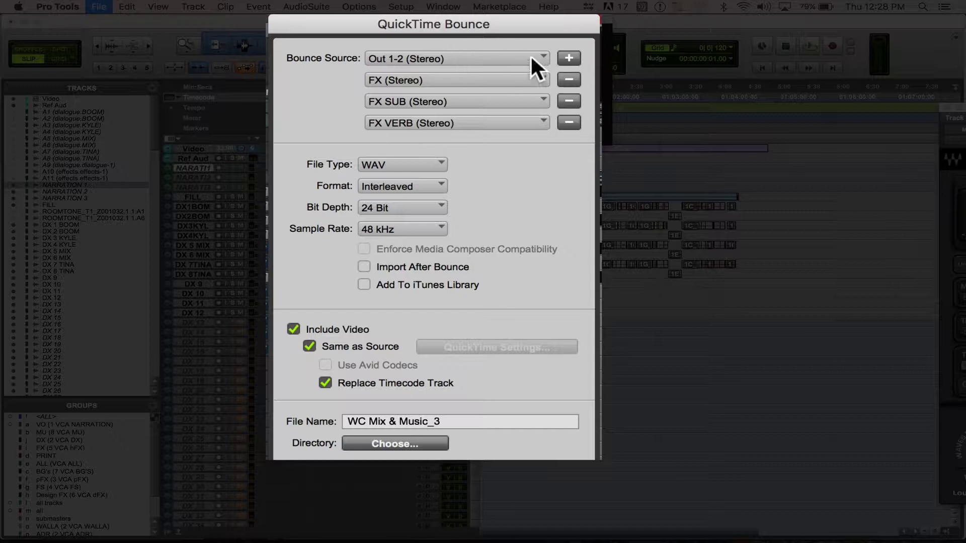
{"action": "left_click", "coordinate": [567, 79]}
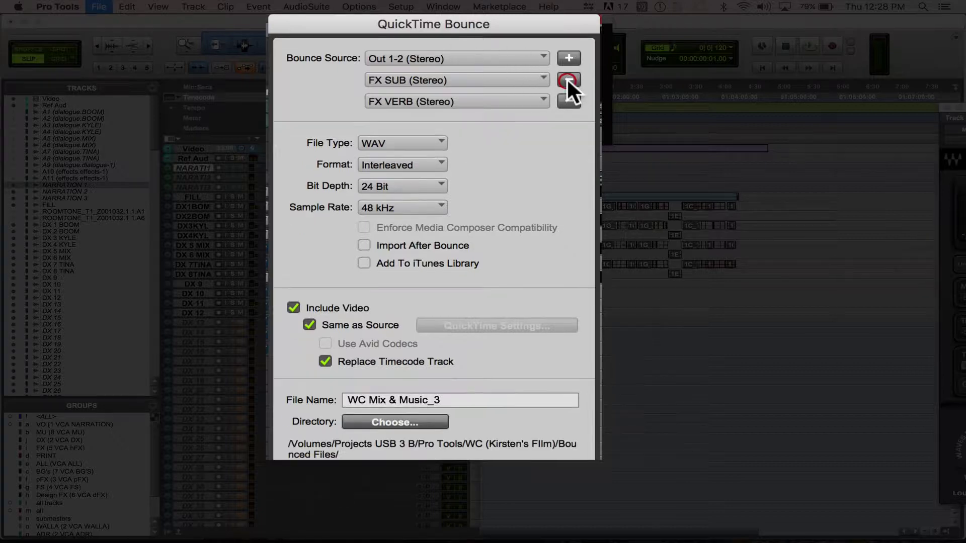
{"action": "left_click", "coordinate": [568, 79]}
{"action": "left_click", "coordinate": [567, 79]}
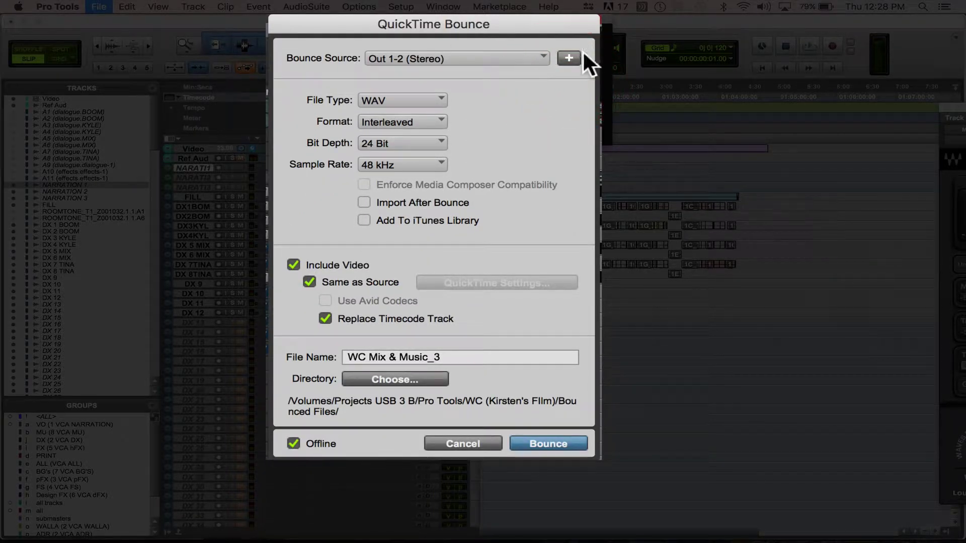
- Add FX (Stereo) as the second bounce source alongside Out 1-2
{"action": "left_click", "coordinate": [569, 58]}
{"action": "left_click", "coordinate": [480, 76]}
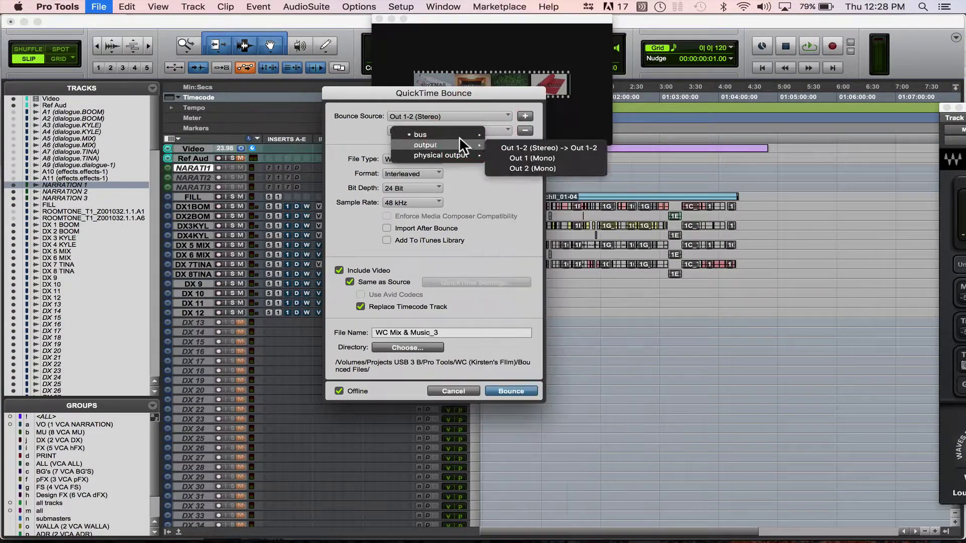
{"action": "mouse_move", "coordinate": [462, 133]}
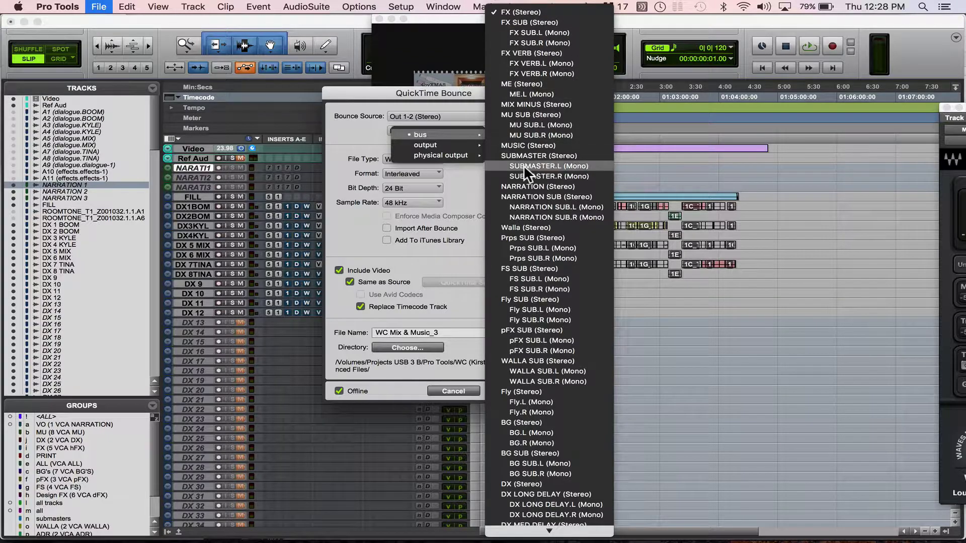
{"action": "left_click", "coordinate": [461, 176]}
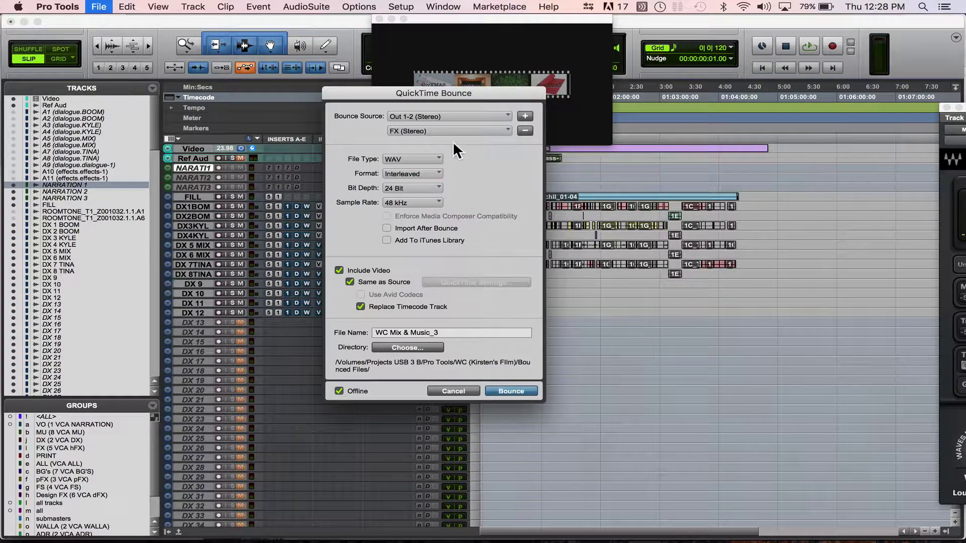
{"action": "left_click", "coordinate": [525, 131]}
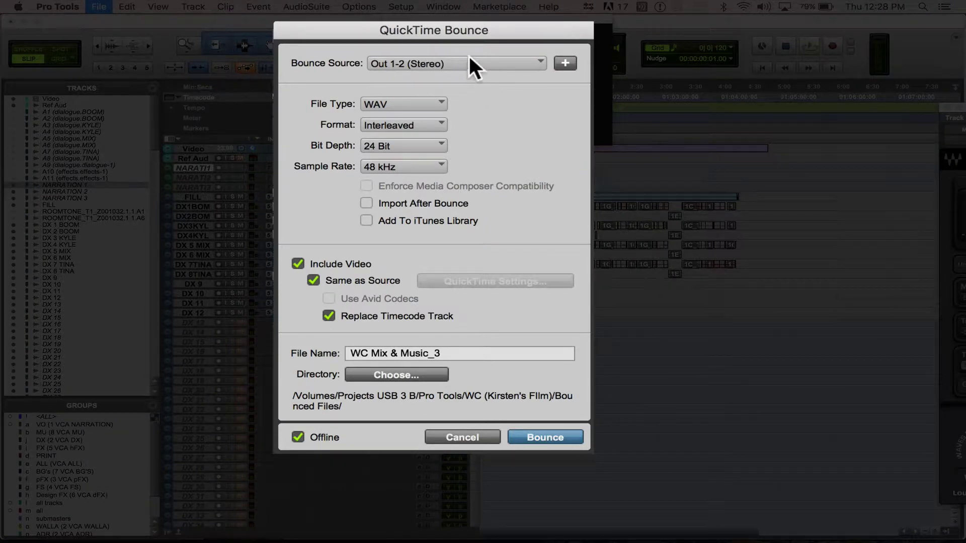
{"action": "left_click", "coordinate": [429, 102]}
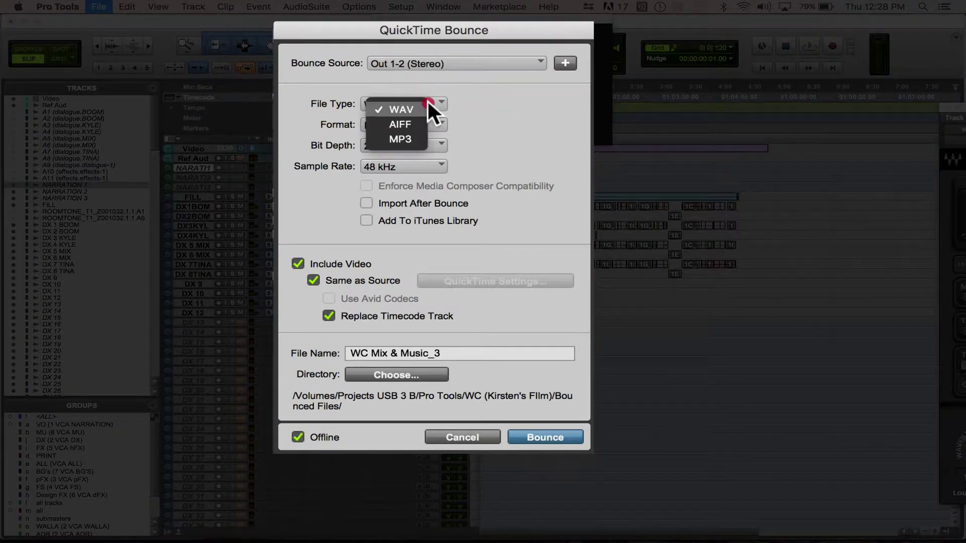
{"action": "left_click", "coordinate": [482, 105]}
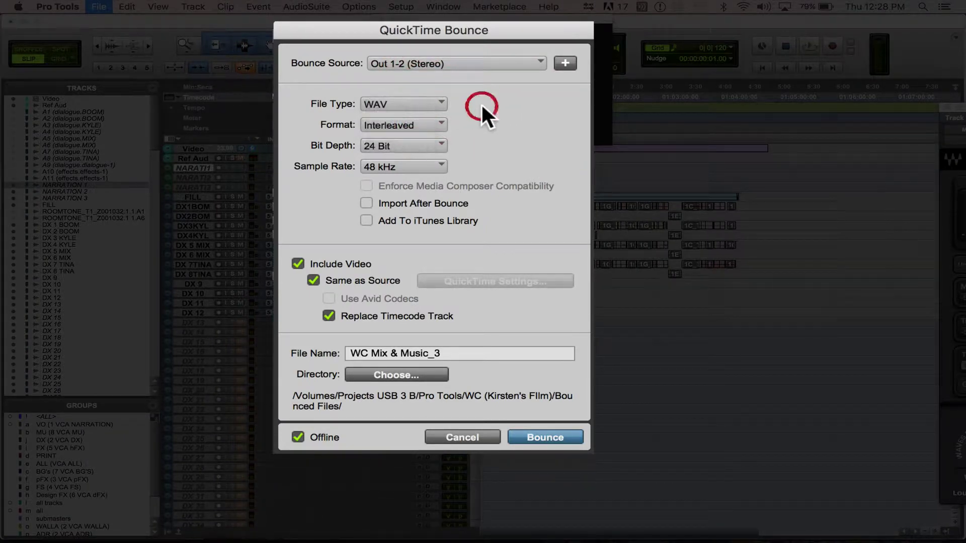
{"action": "left_click", "coordinate": [416, 106]}
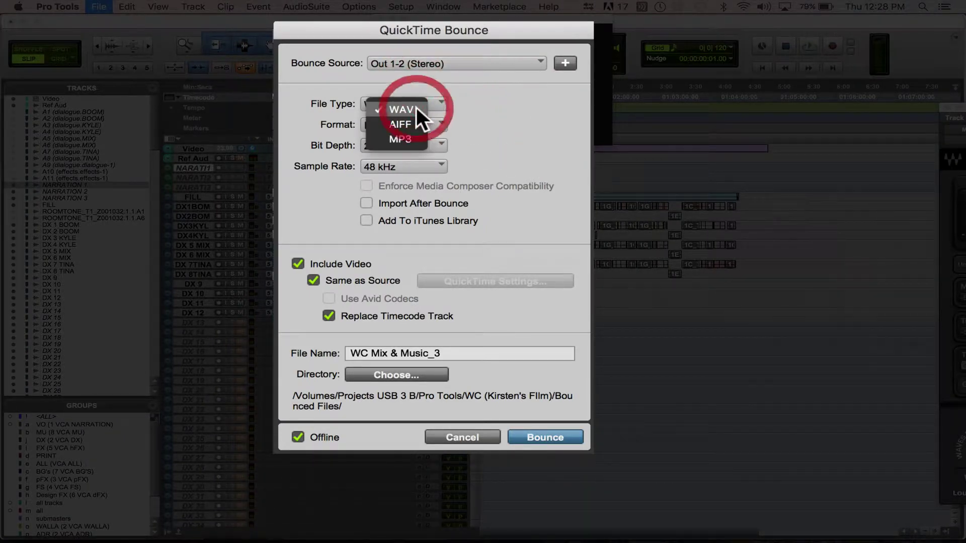
{"action": "left_click", "coordinate": [455, 101]}
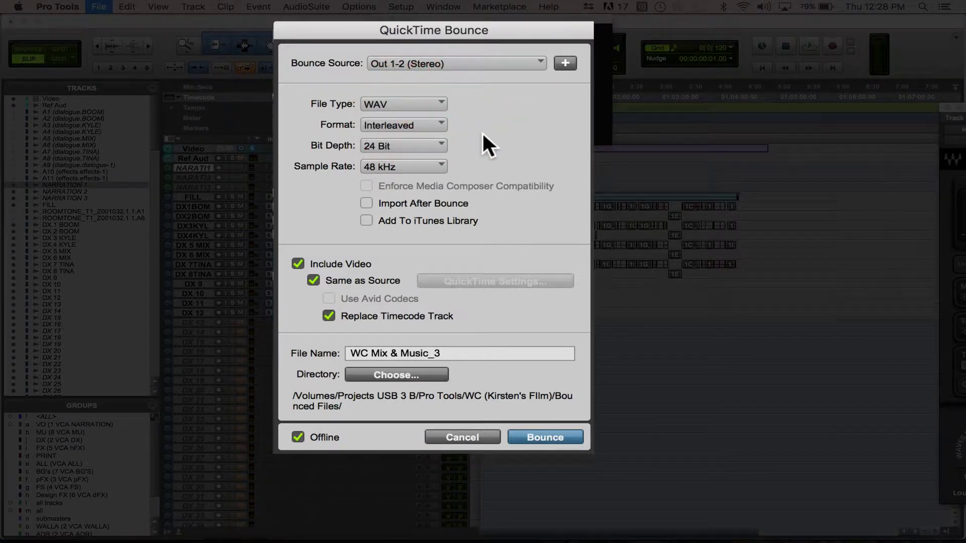
{"action": "left_click", "coordinate": [413, 124]}
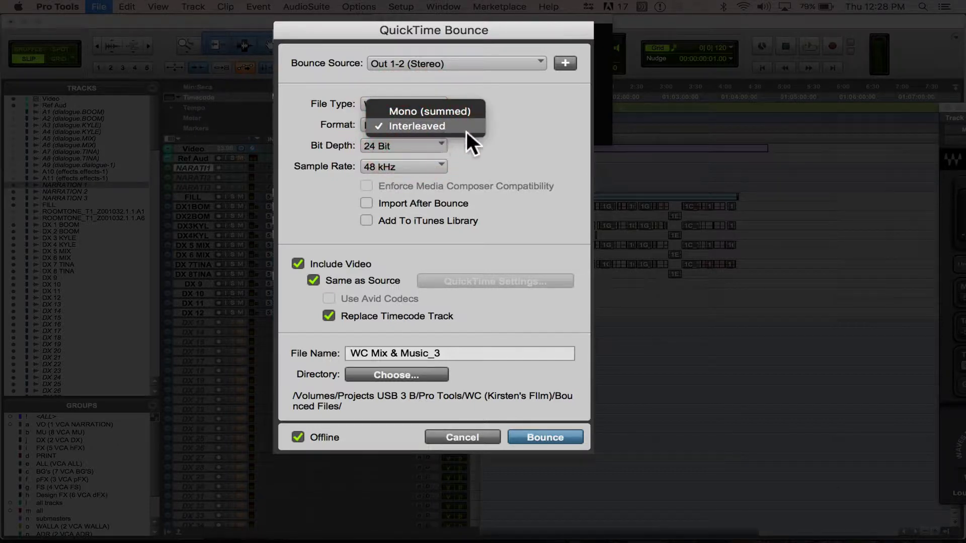
{"action": "left_click", "coordinate": [503, 128]}
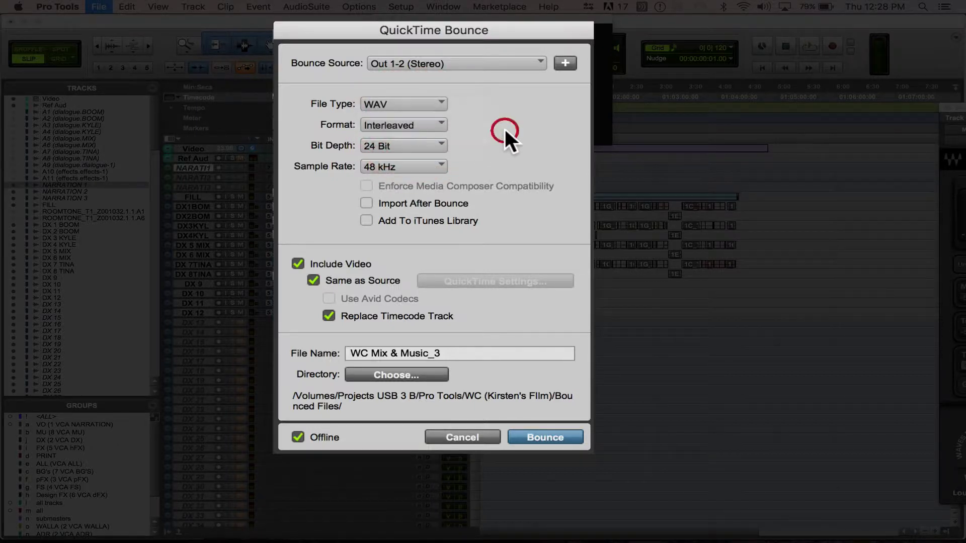
{"action": "left_click", "coordinate": [417, 142]}
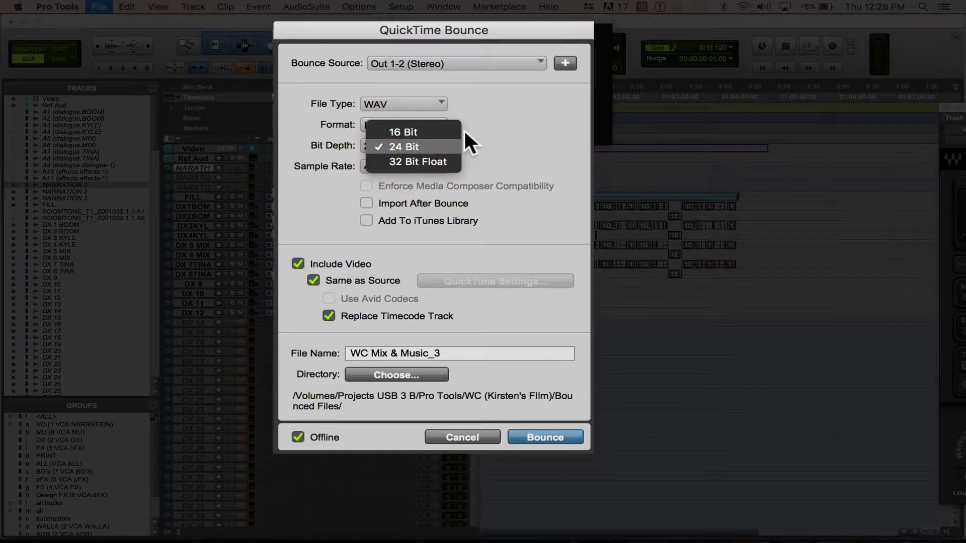
{"action": "left_click", "coordinate": [490, 125]}
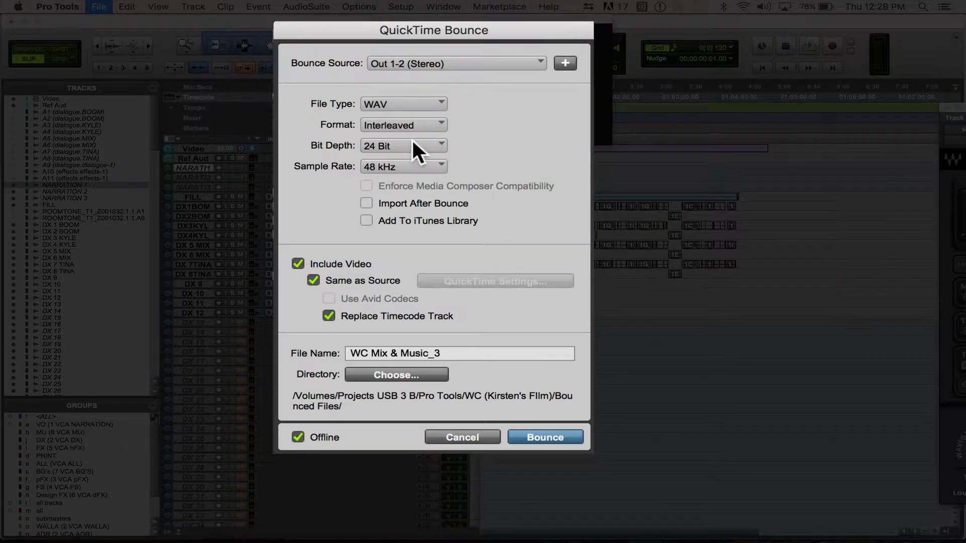
{"action": "left_click", "coordinate": [410, 143]}
{"action": "left_click", "coordinate": [508, 136]}
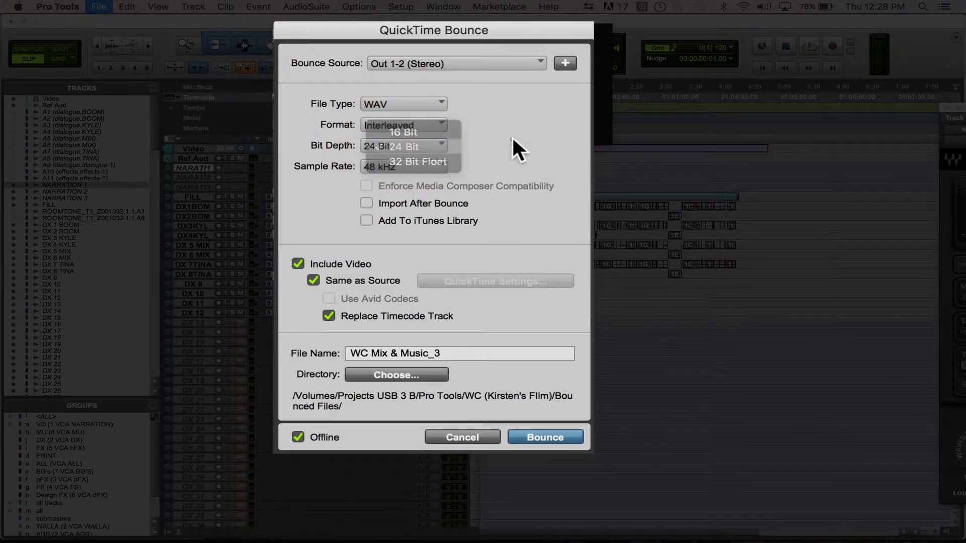
{"action": "left_click", "coordinate": [405, 167]}
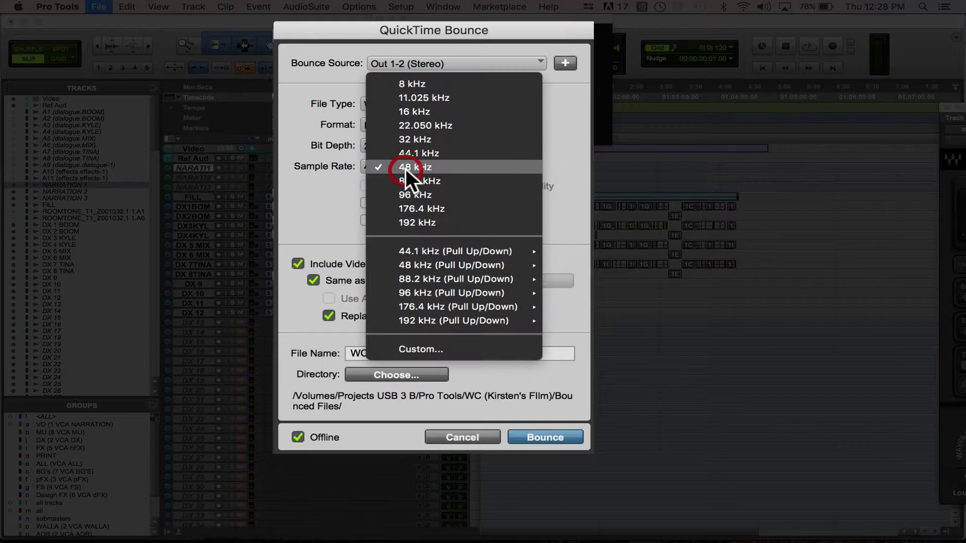
{"action": "left_click", "coordinate": [326, 192]}
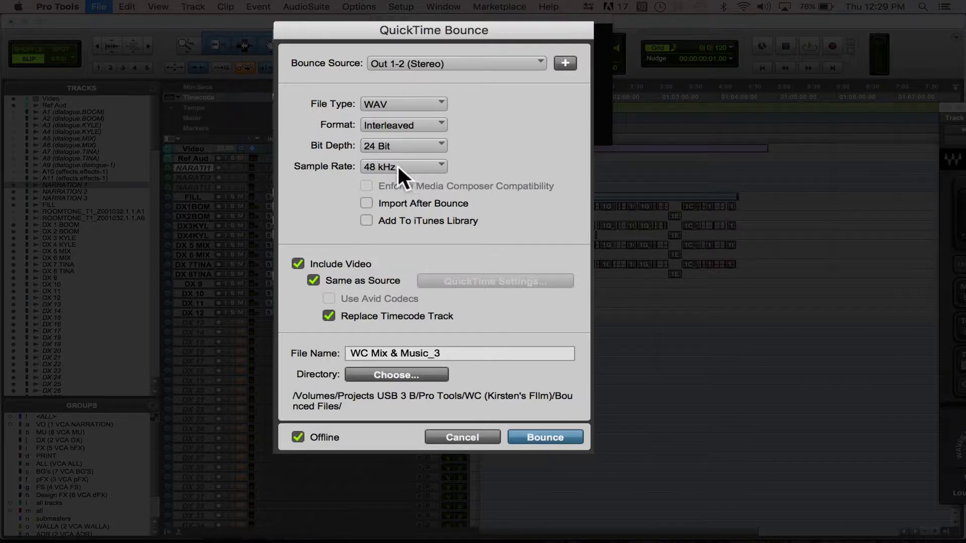
{"action": "left_click", "coordinate": [397, 165]}
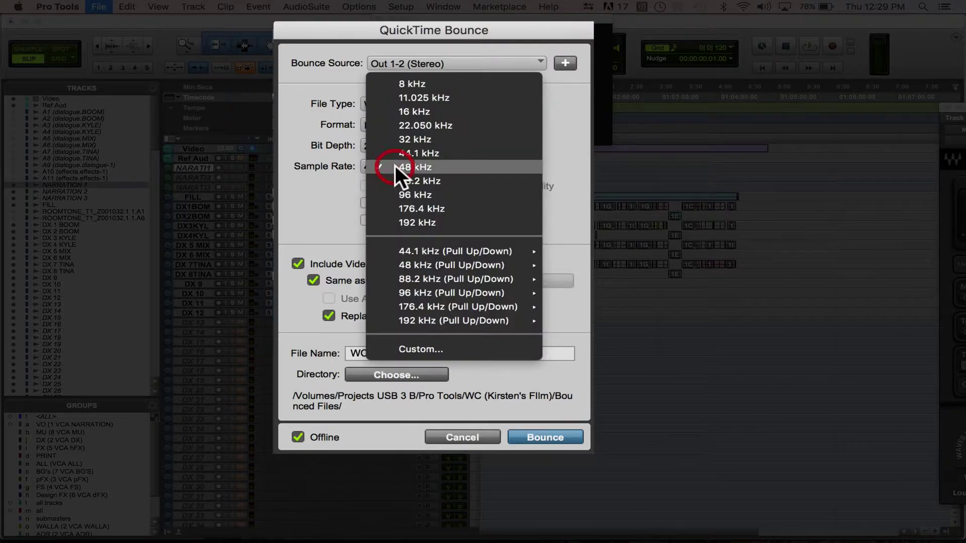
{"action": "left_click", "coordinate": [327, 201]}
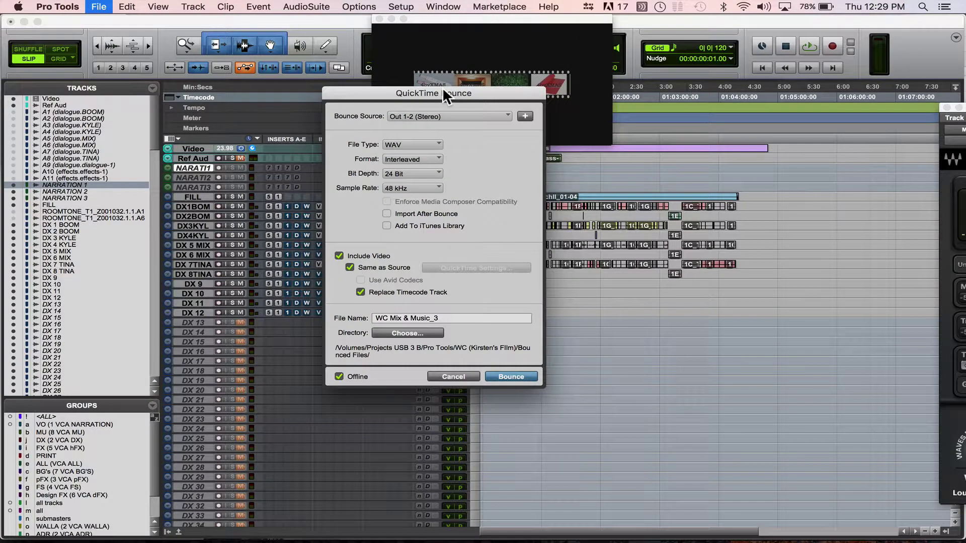
- Turn off Same as Source so the included video can use custom settings
{"action": "left_click_drag", "start_coordinate": [442, 87], "coordinate": [442, 66]}
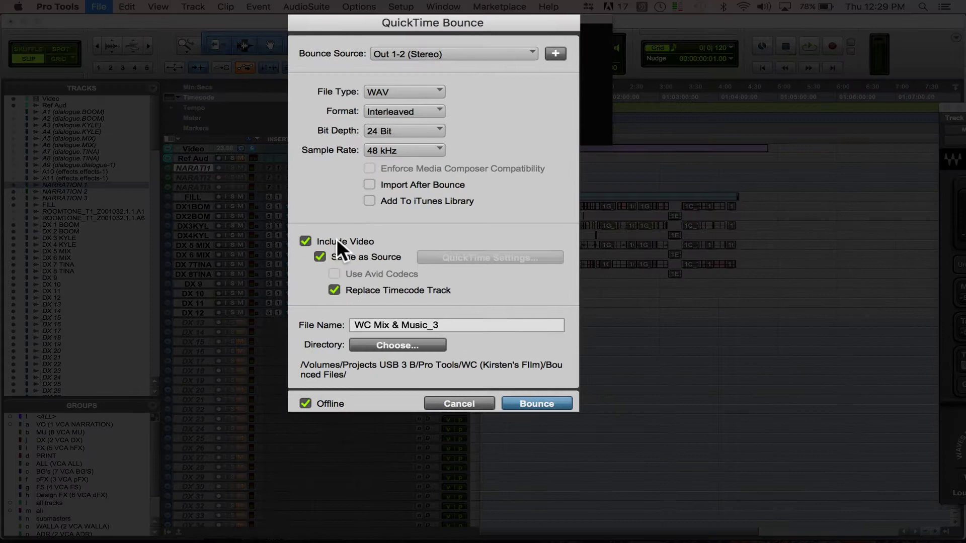
{"action": "left_click", "coordinate": [319, 257]}
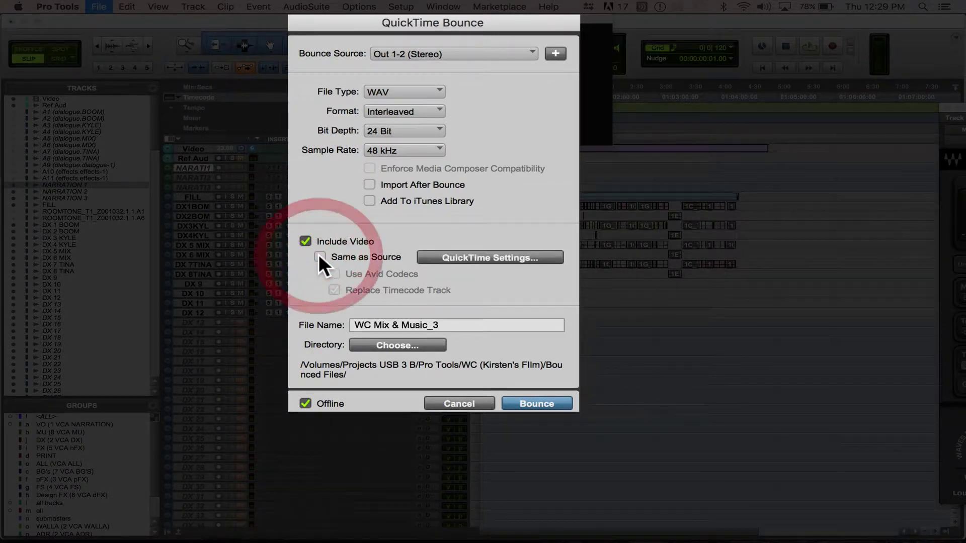
{"action": "left_click", "coordinate": [320, 256]}
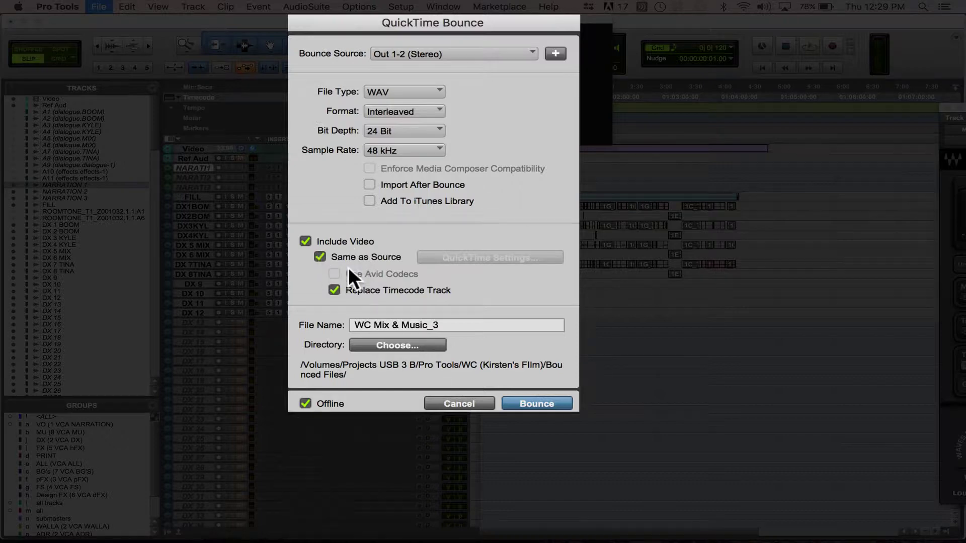
{"action": "left_click", "coordinate": [319, 256]}
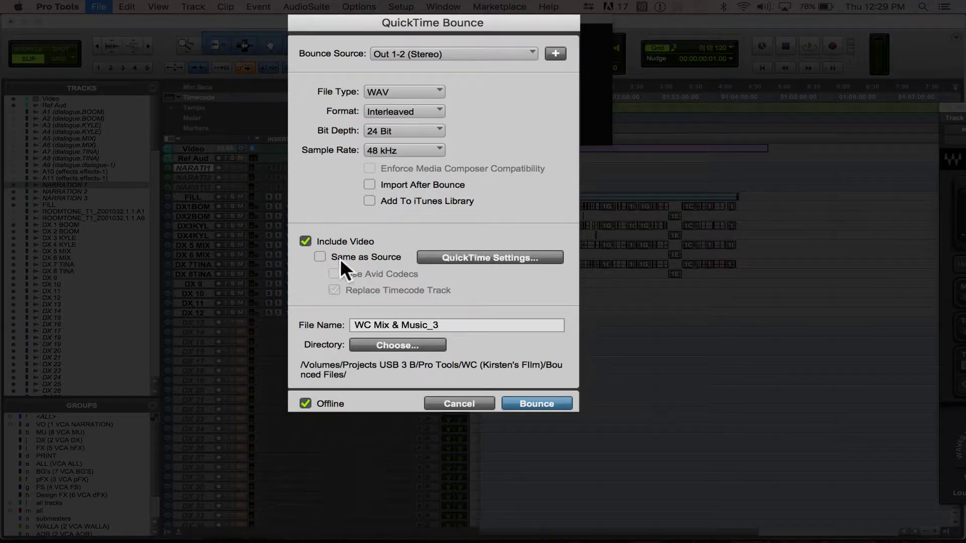
- Open QuickTime Movie Settings, showing H.264 video, and cancel without changes
{"action": "left_click", "coordinate": [455, 254]}
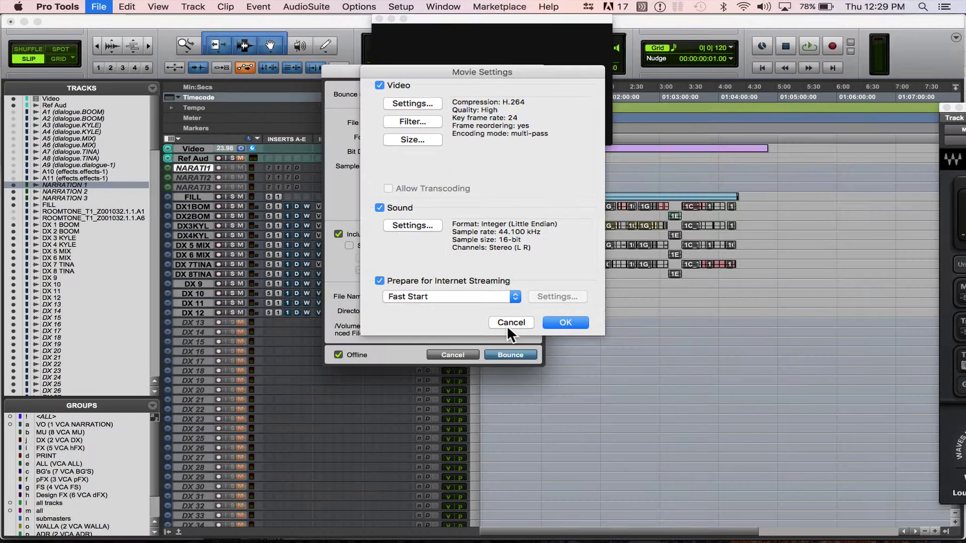
{"action": "left_click", "coordinate": [516, 364]}
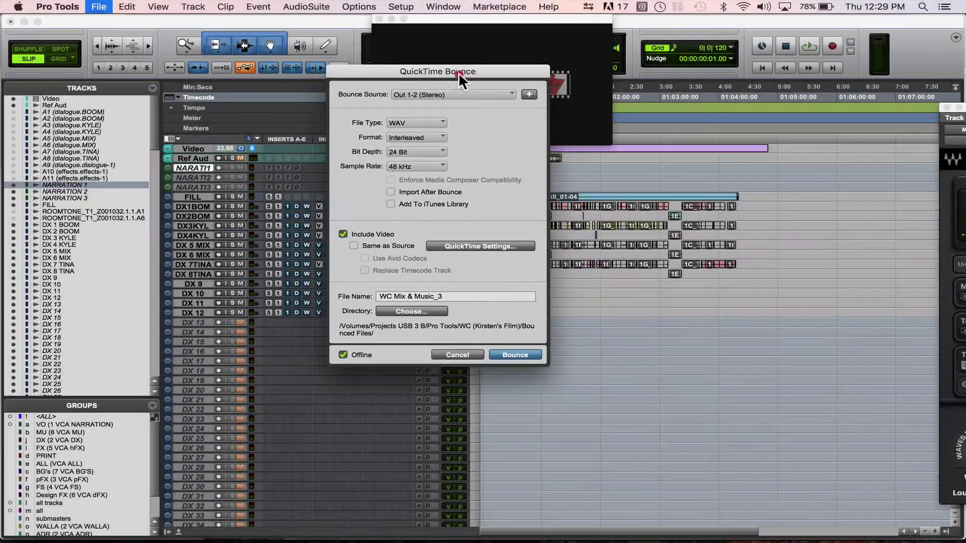
- Switch Same as Source back on and leave Replace Timecode Track unchecked
{"action": "left_click_drag", "start_coordinate": [457, 18], "coordinate": [462, 19]}
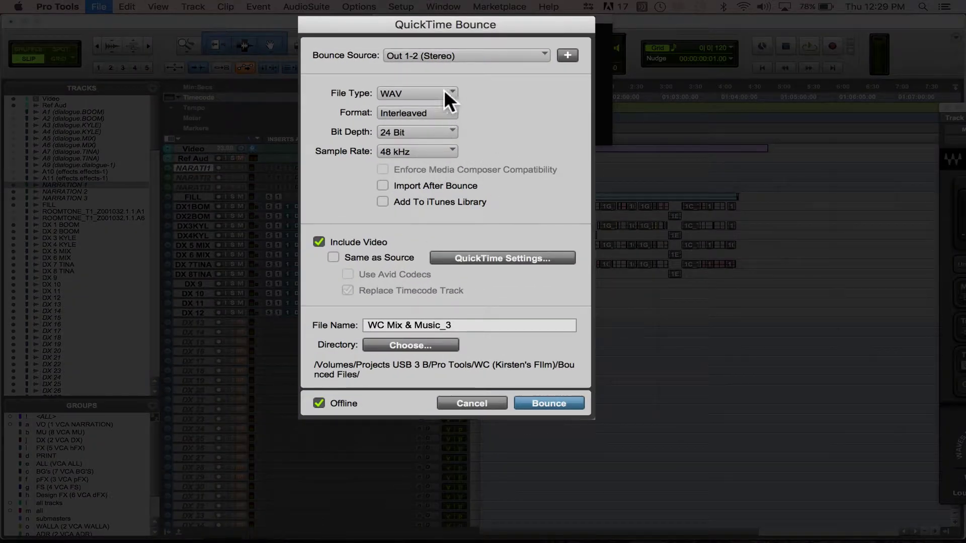
{"action": "left_click", "coordinate": [351, 254]}
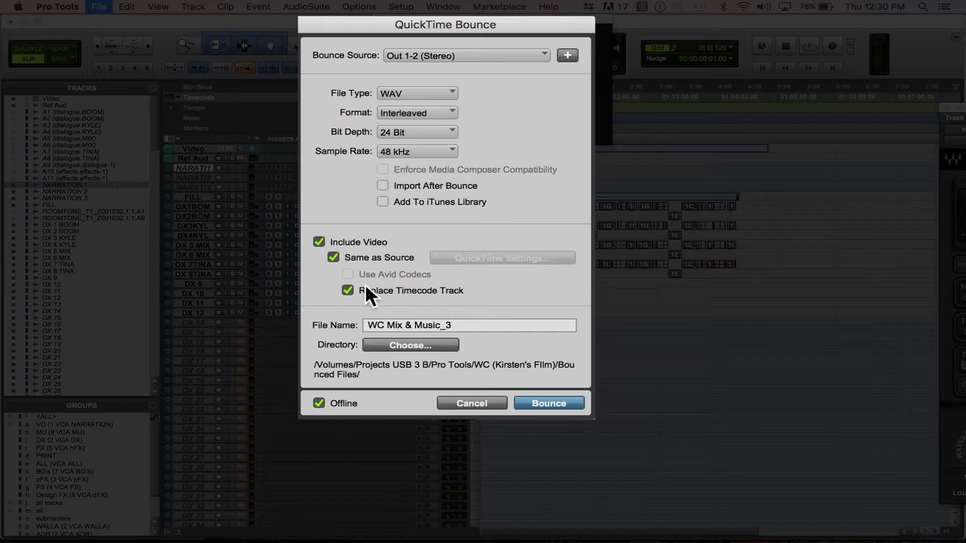
{"action": "left_click", "coordinate": [346, 289]}
{"action": "left_click", "coordinate": [347, 291]}
{"action": "left_click", "coordinate": [349, 289]}
{"action": "left_click", "coordinate": [346, 289]}
- Select the whole 'WC Mix & Music_3' file name in the File Name field
{"action": "left_click_drag", "start_coordinate": [461, 327], "coordinate": [361, 327]}
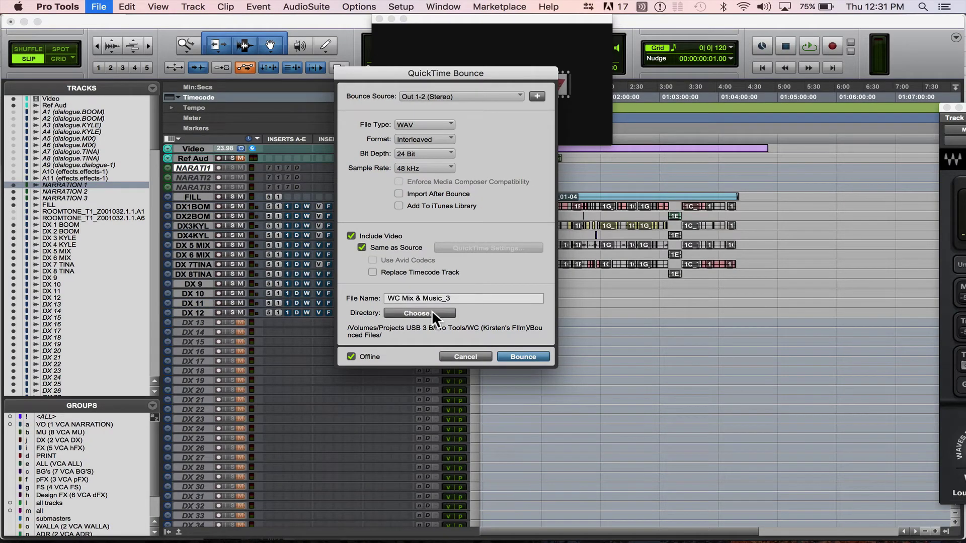
{"action": "left_click", "coordinate": [465, 356]}
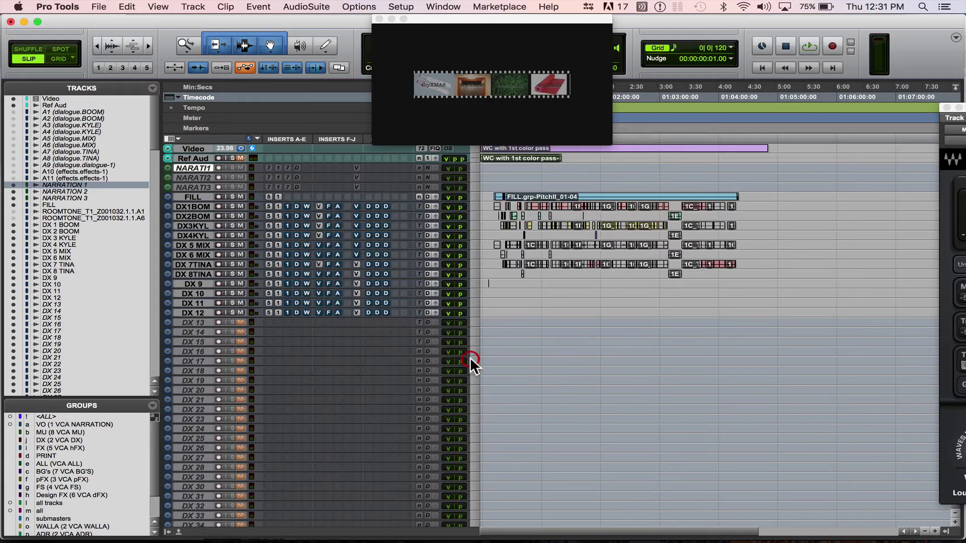